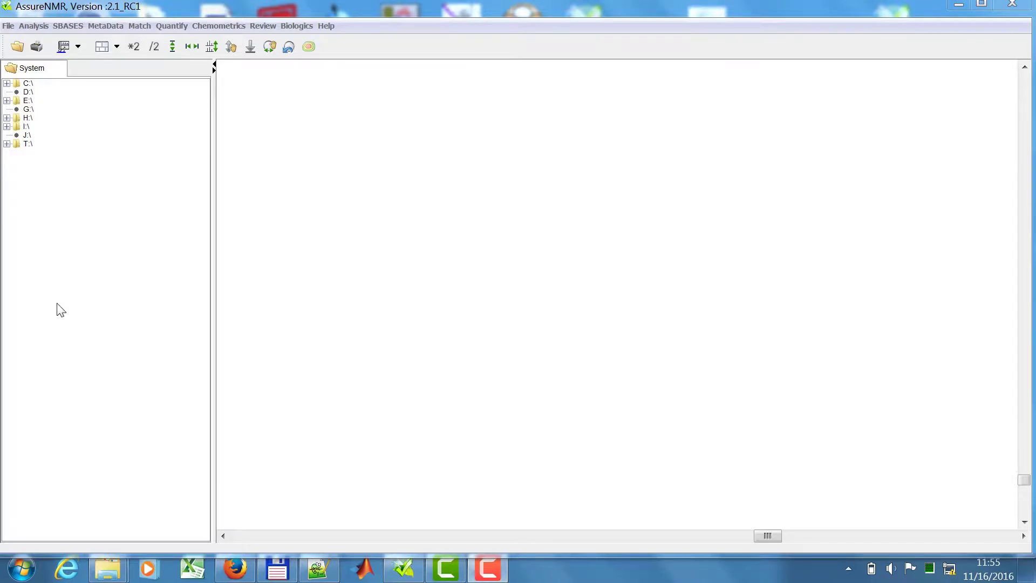
Launch Biologics > PROFILE NMR and acknowledge the method references notice
left_click(290, 27)
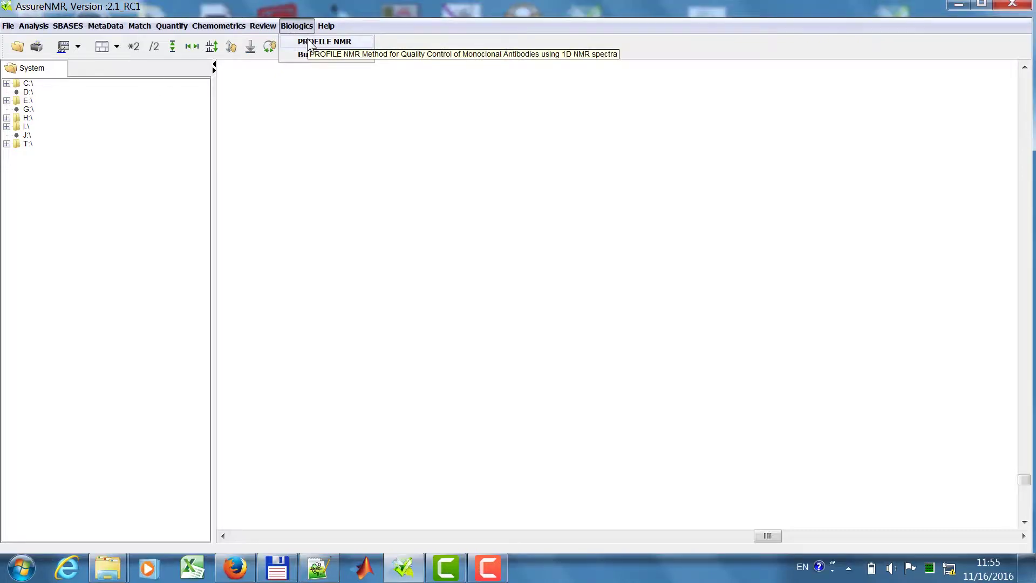
left_click(310, 43)
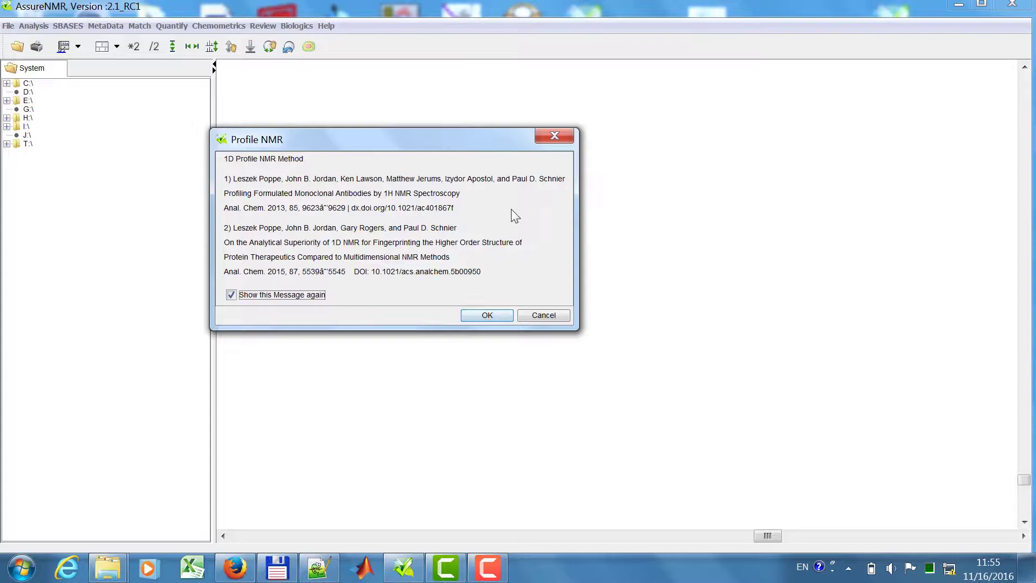
left_click(490, 317)
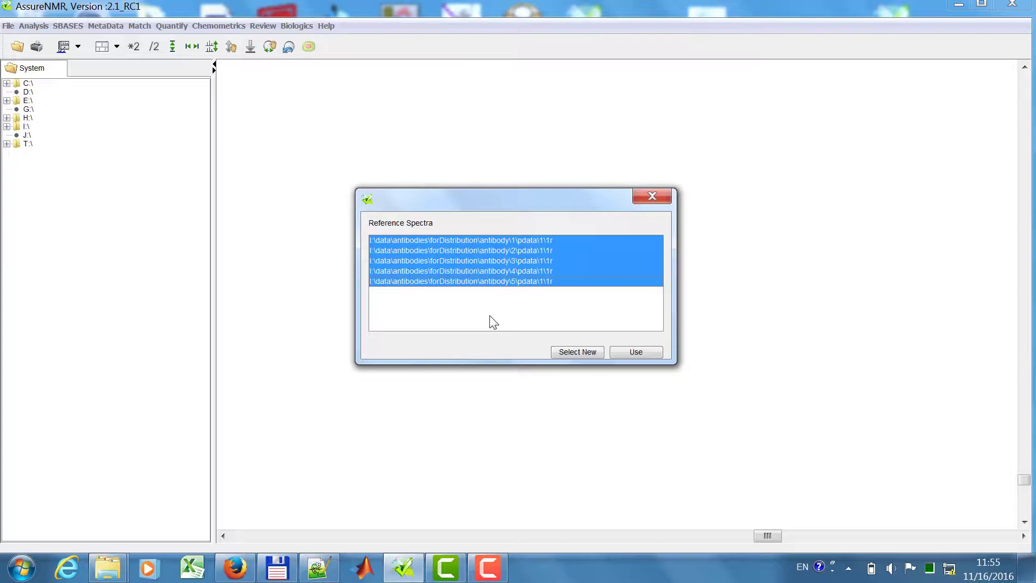
Select antibody spectra 1–5 as the new reference spectra
left_click(592, 354)
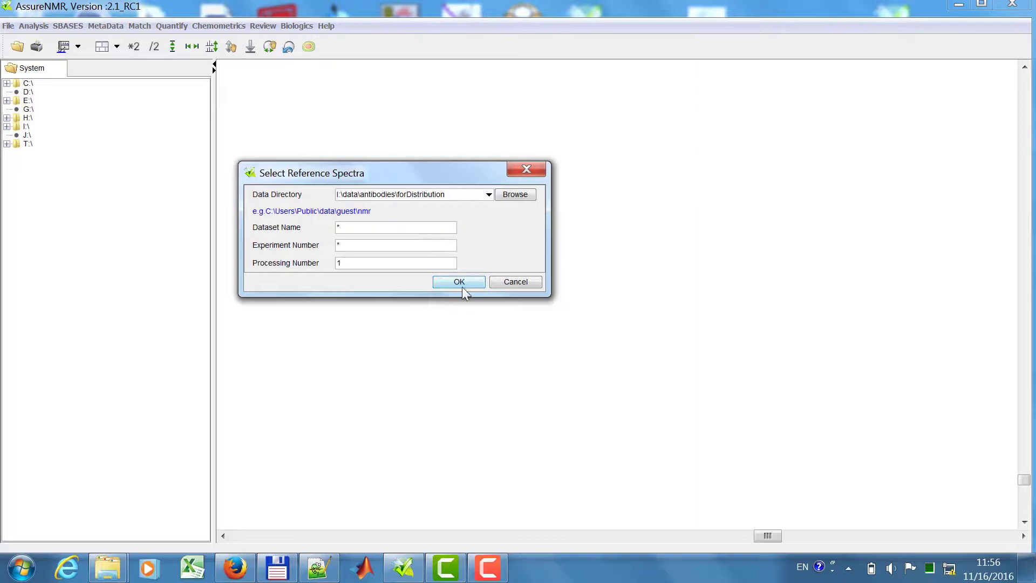
left_click(461, 284)
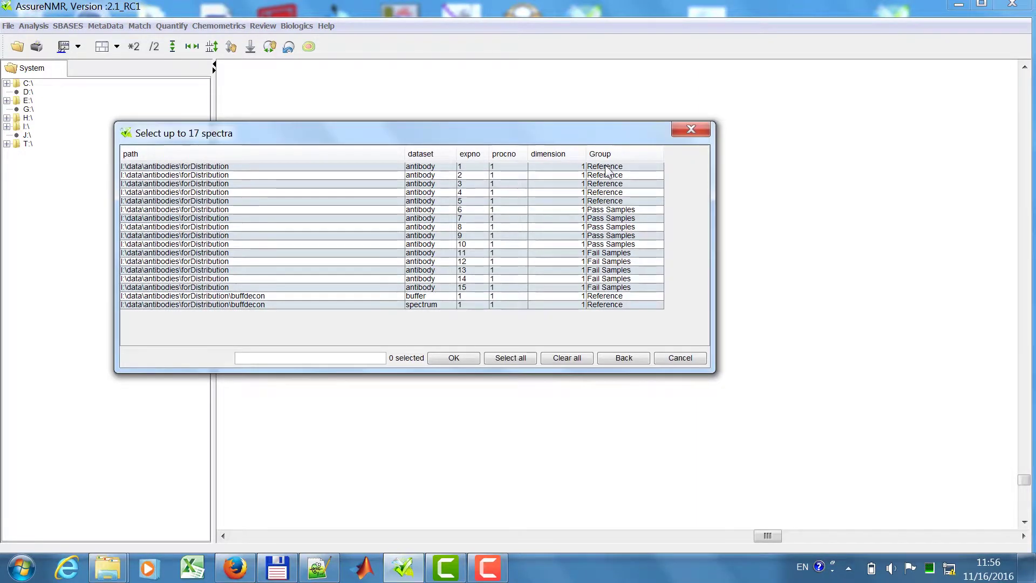
left_click(607, 167)
left_click(608, 203, "shift")
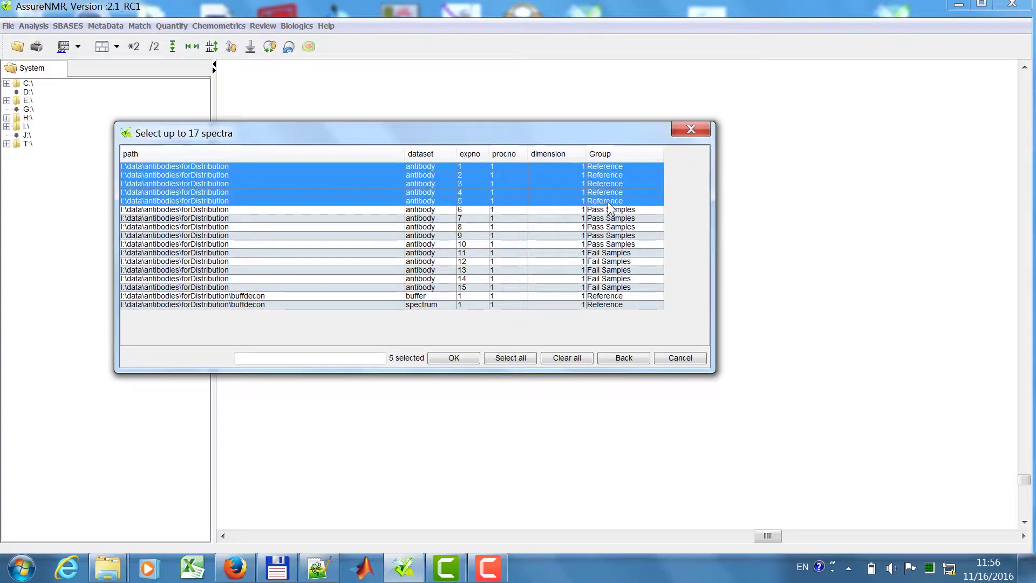
left_click(446, 358)
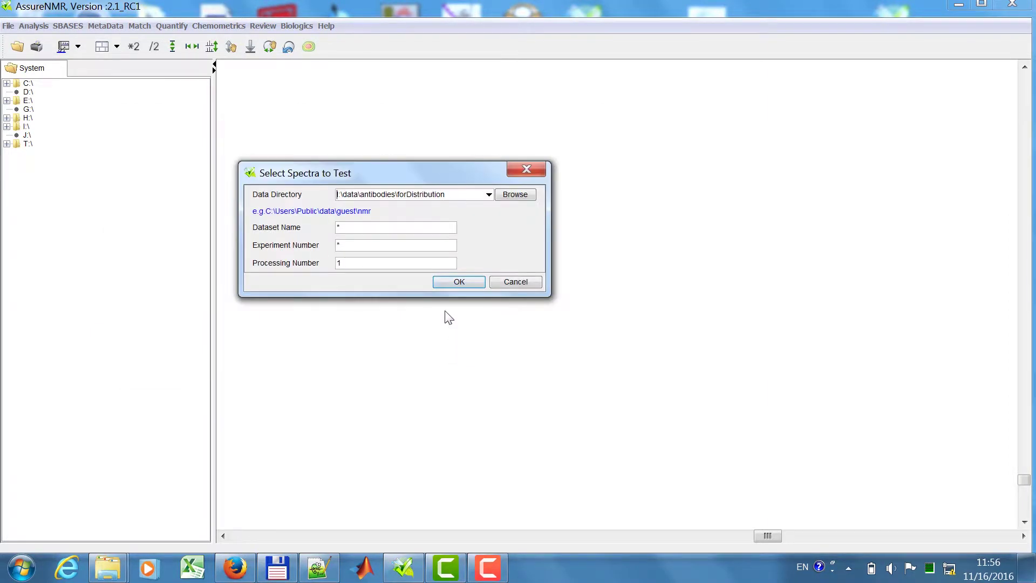
Select Fail Samples spectra 11–15 as the spectra to test
left_click(460, 286)
left_click(608, 253)
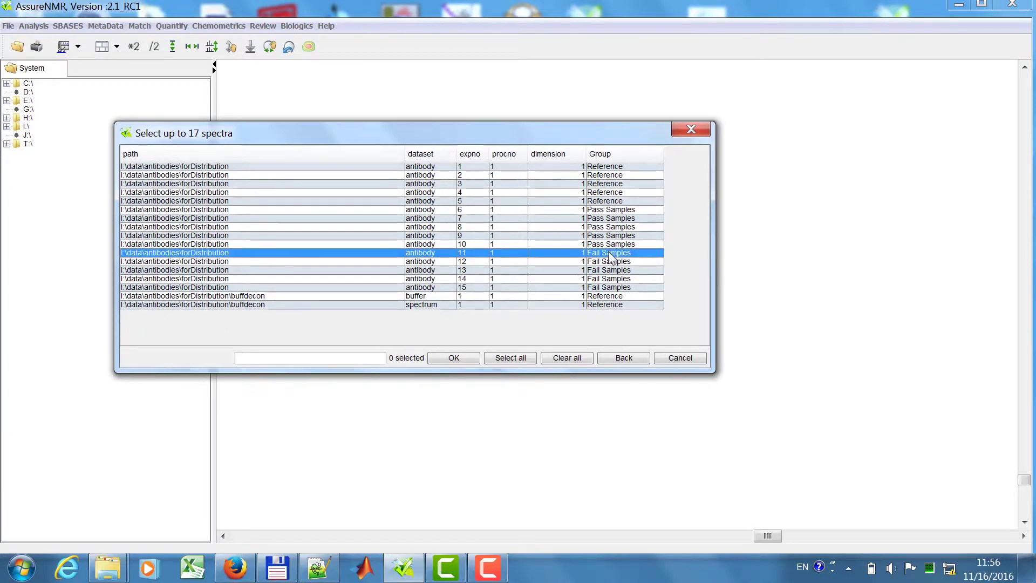
left_click(612, 288, "shift")
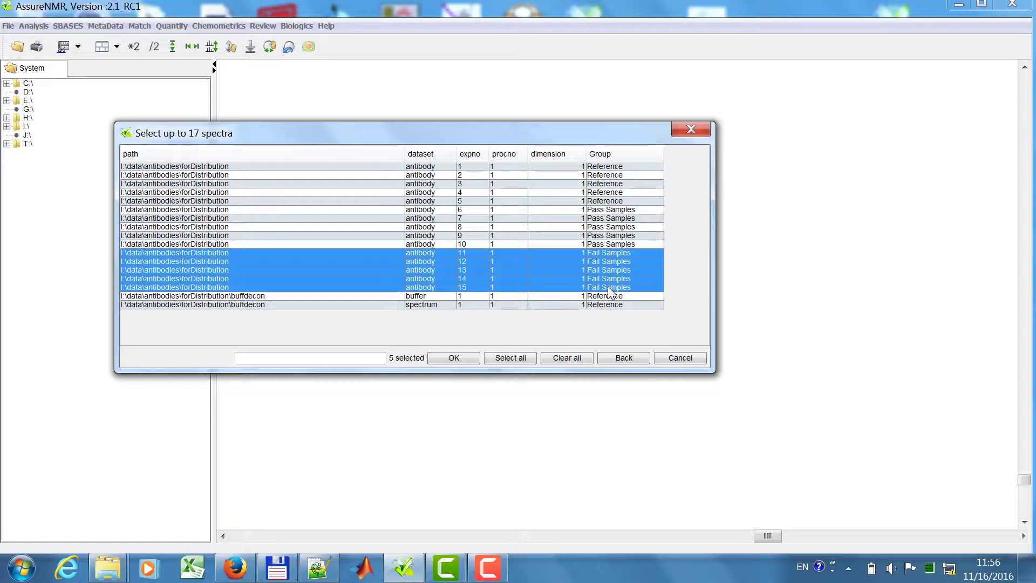
left_click(465, 358)
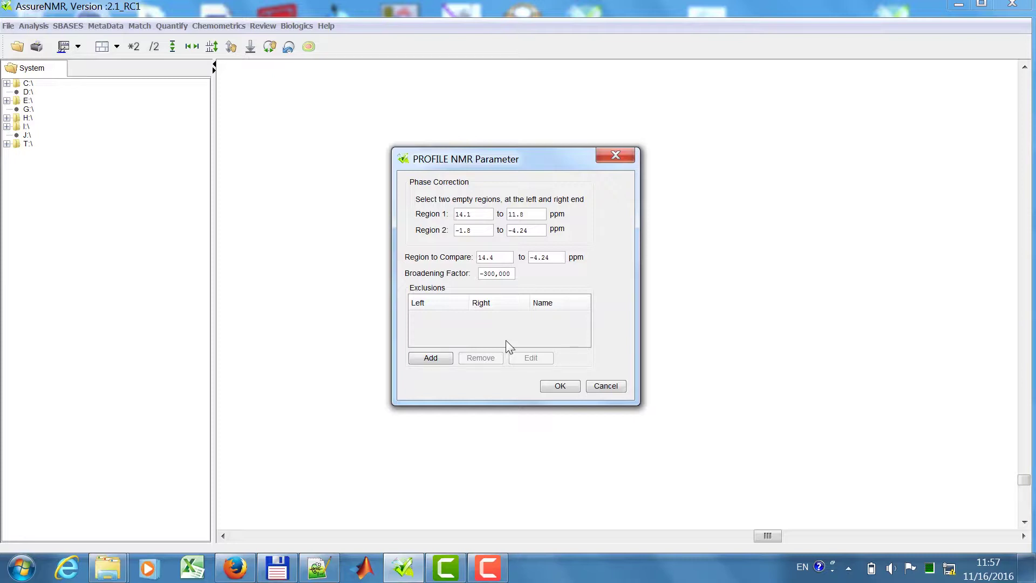
Run the comparison with the default phase regions and the 14.4 to -4.24 ppm comparison region
left_click(560, 386)
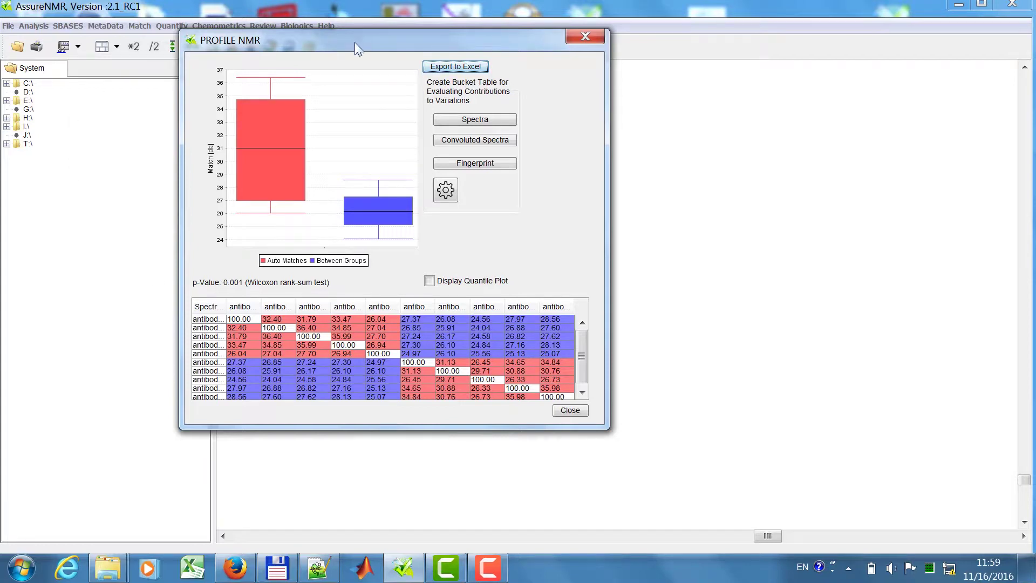
Show the antibody_5_1 versus antibody_15_1 spectra from the match table
left_click_drag(354, 43, 188, 36)
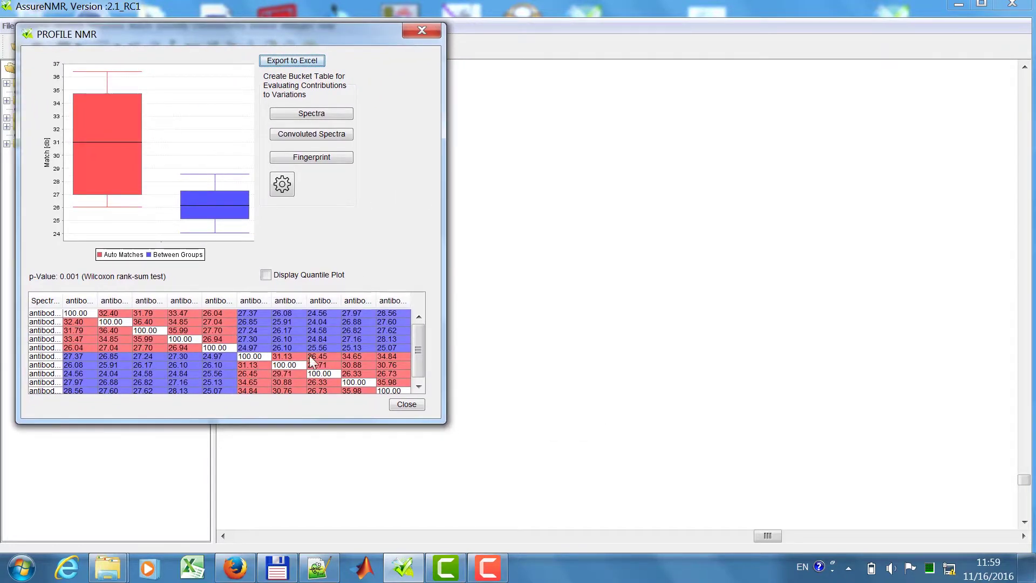
double_click(393, 347)
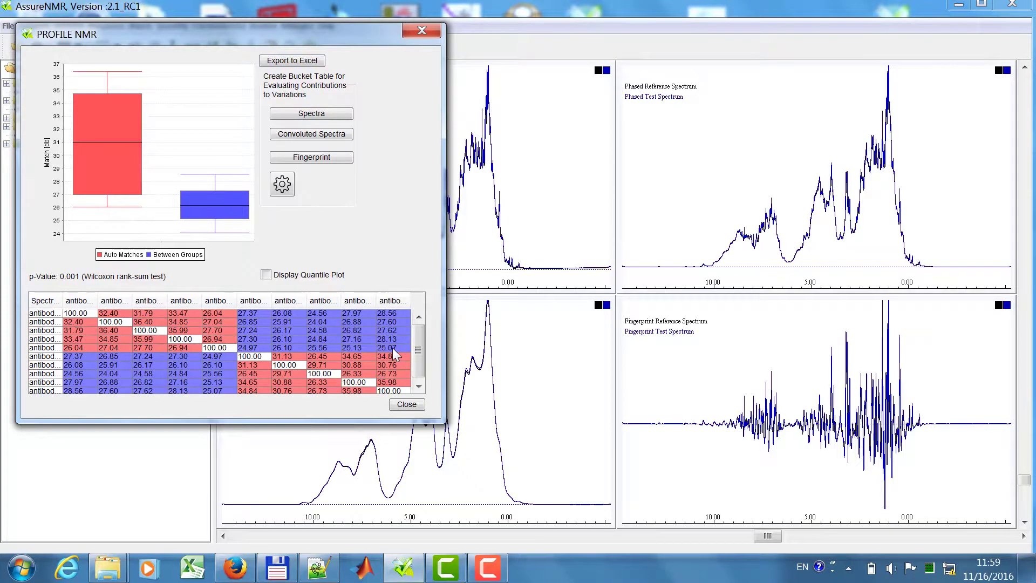
left_click_drag(309, 32, 104, 40)
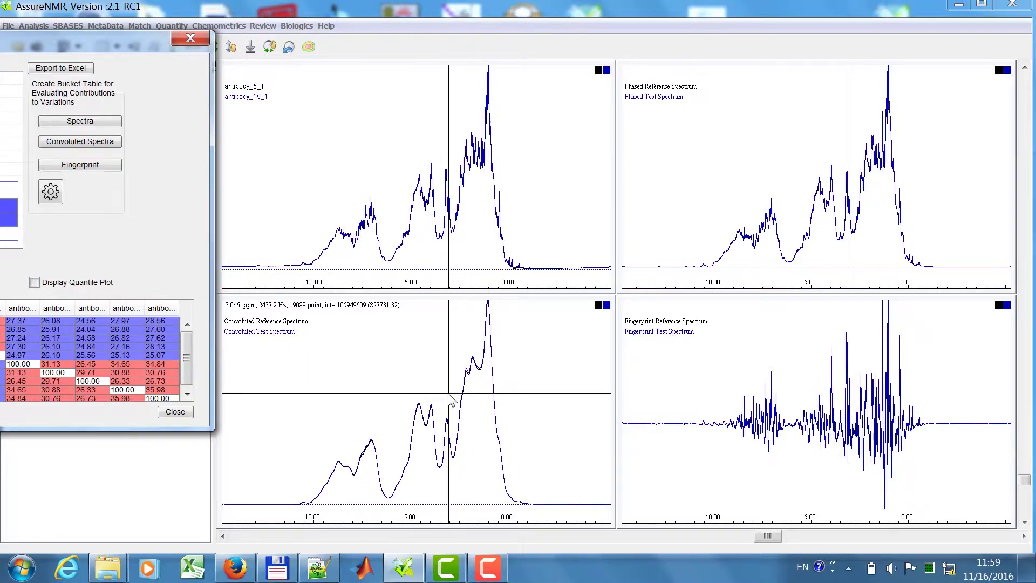
Zoom all four spectra to 1.5–0.4 ppm and bring the results window into view
left_click_drag(327, 406, 413, 503)
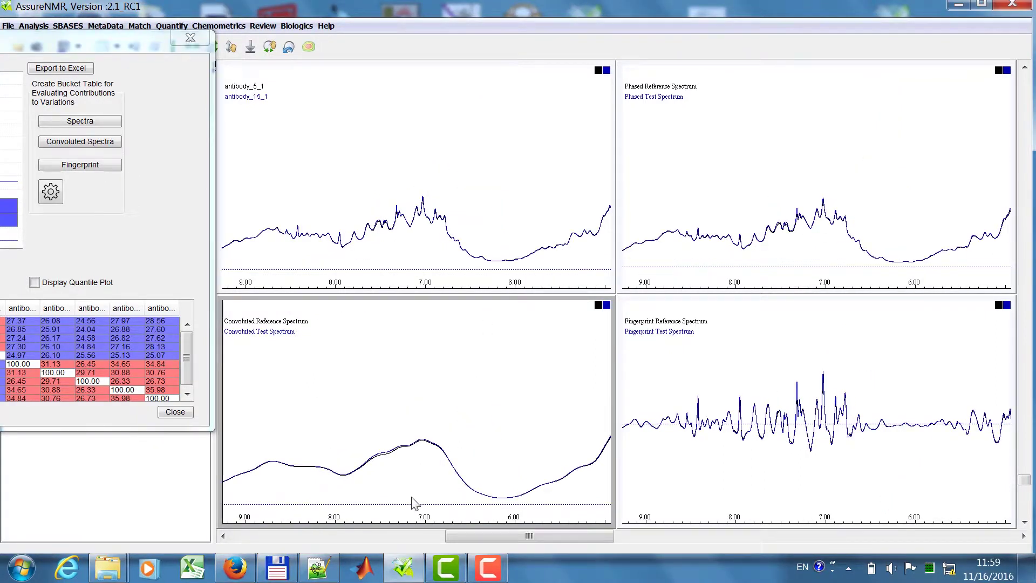
scroll(384, 432, "up", 5)
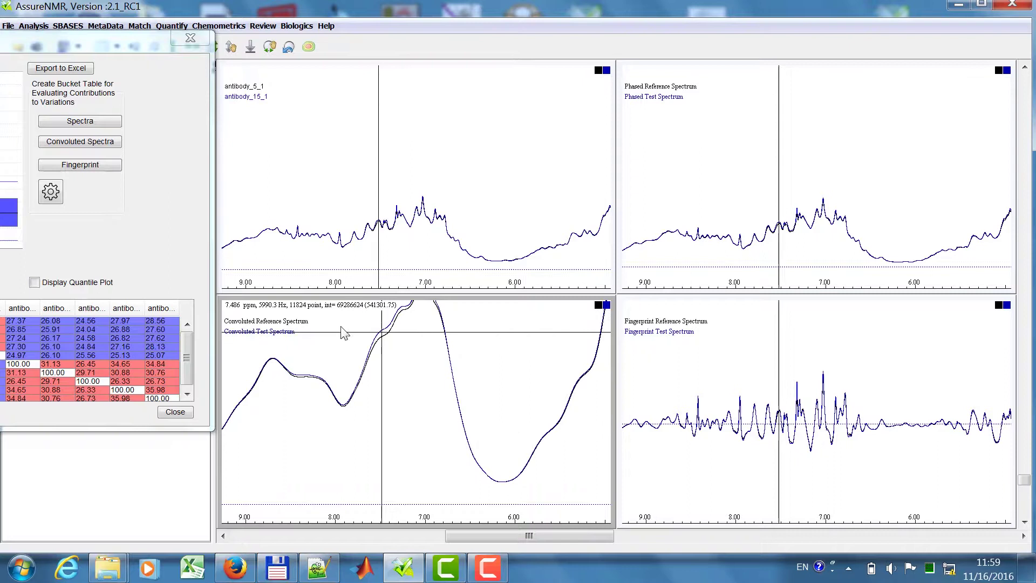
scroll(803, 418, "up", 4)
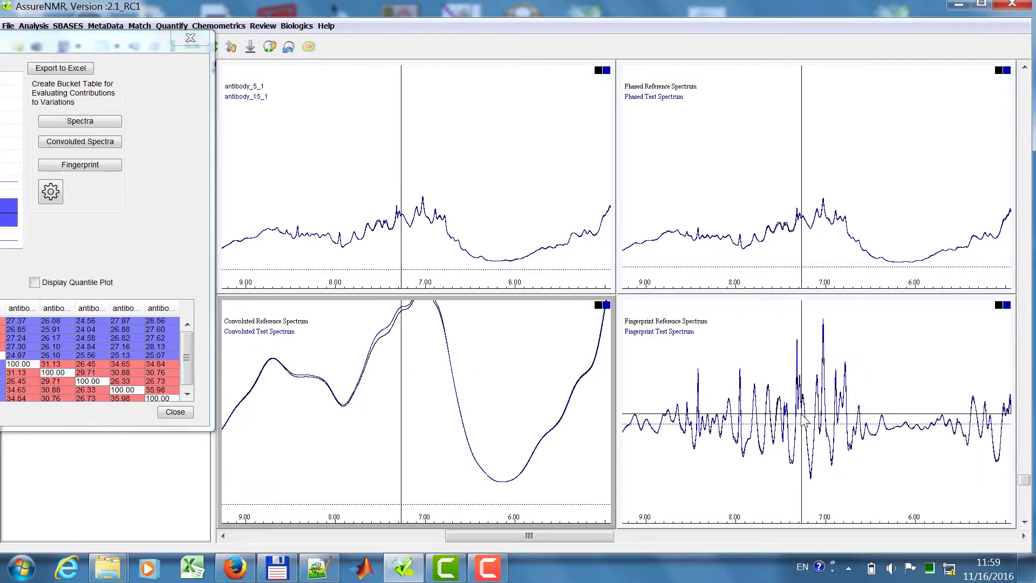
left_click_drag(544, 412, 510, 465)
scroll(437, 402, "down", 5)
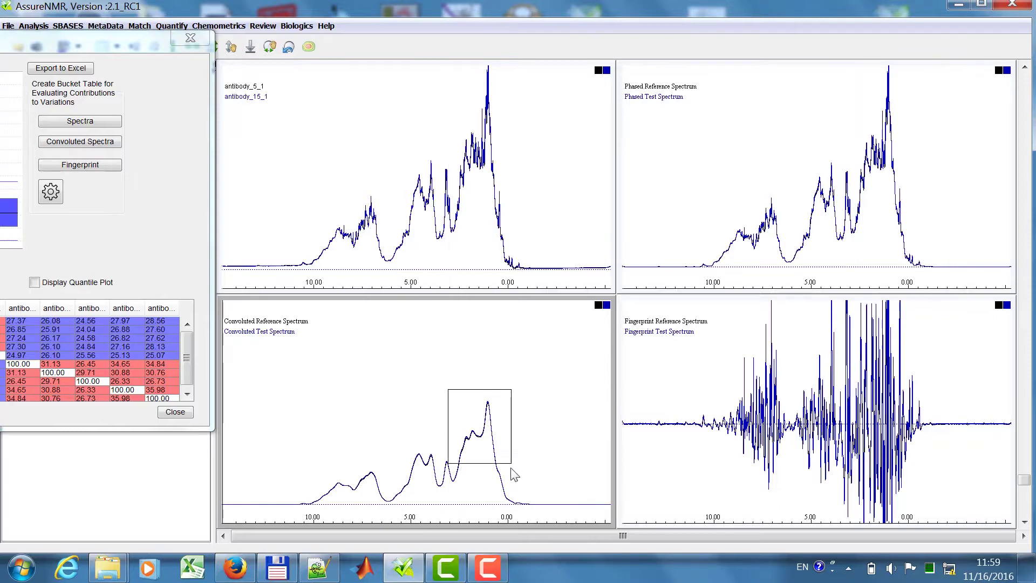
scroll(810, 368, "down", 5)
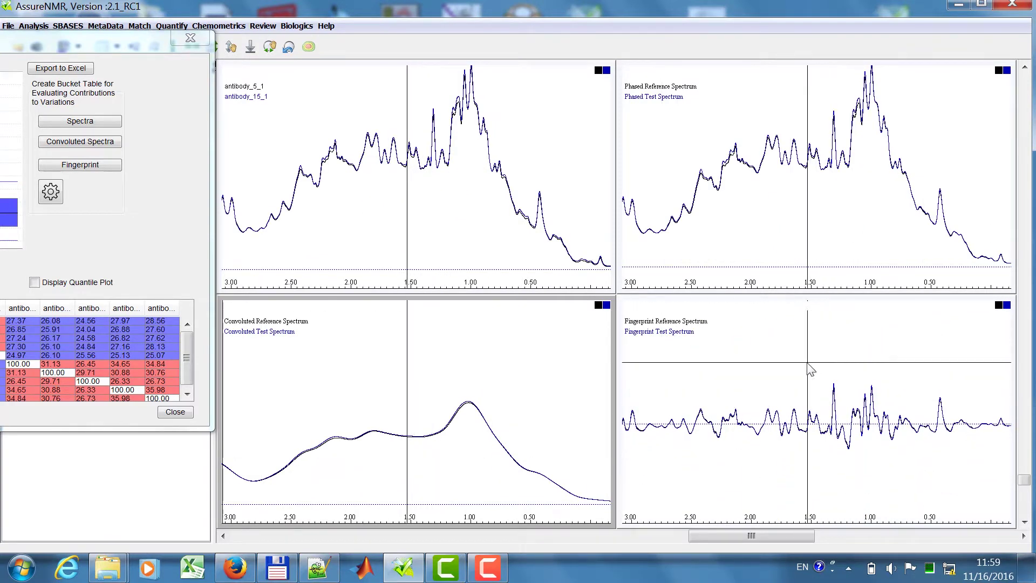
left_click_drag(810, 369, 930, 425)
scroll(851, 435, "up", 3)
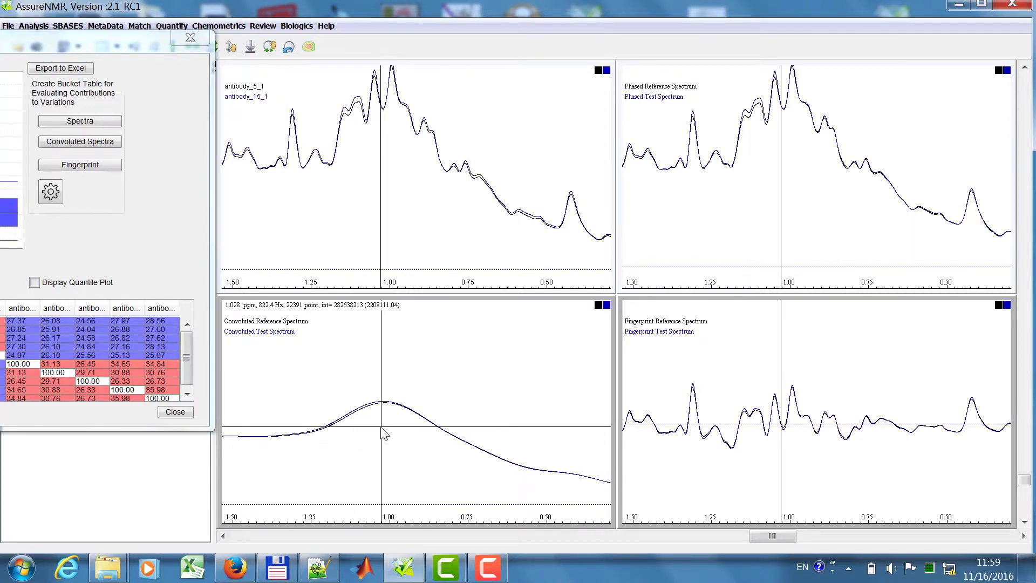
left_click_drag(20, 43, 402, 51)
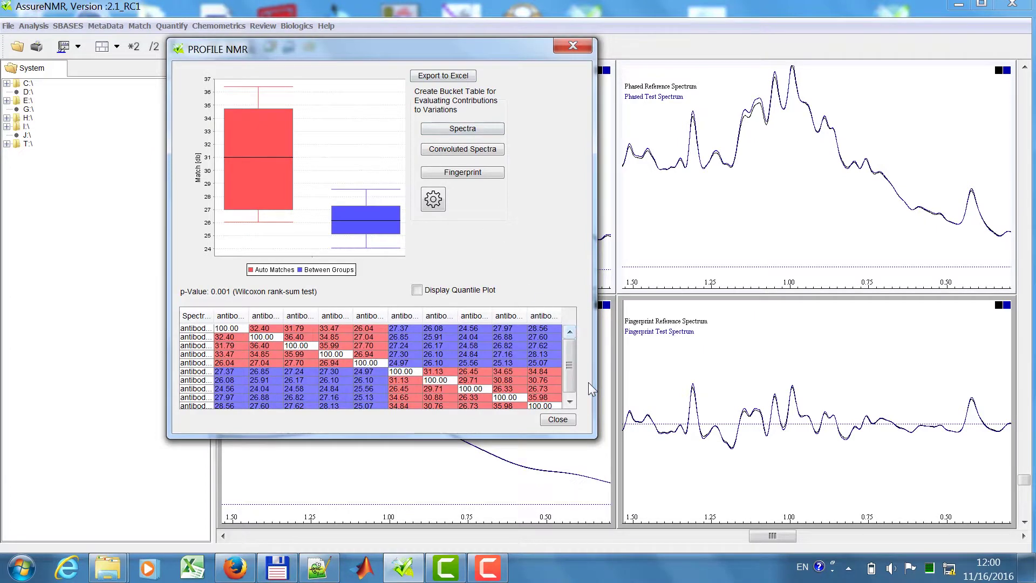
Close the results and start a new PROFILE NMR run reusing references 1–5
left_click(557, 419)
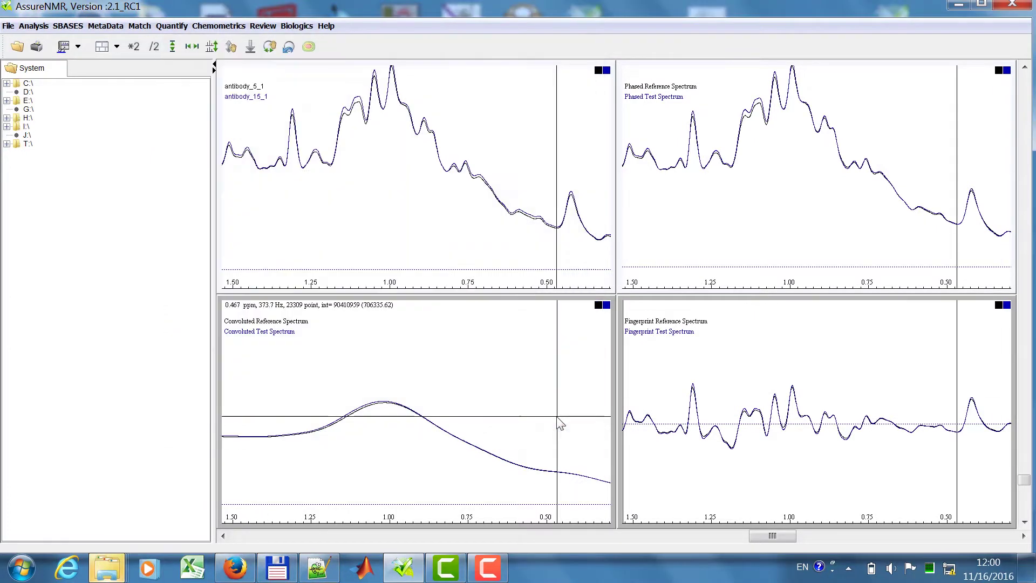
left_click(299, 26)
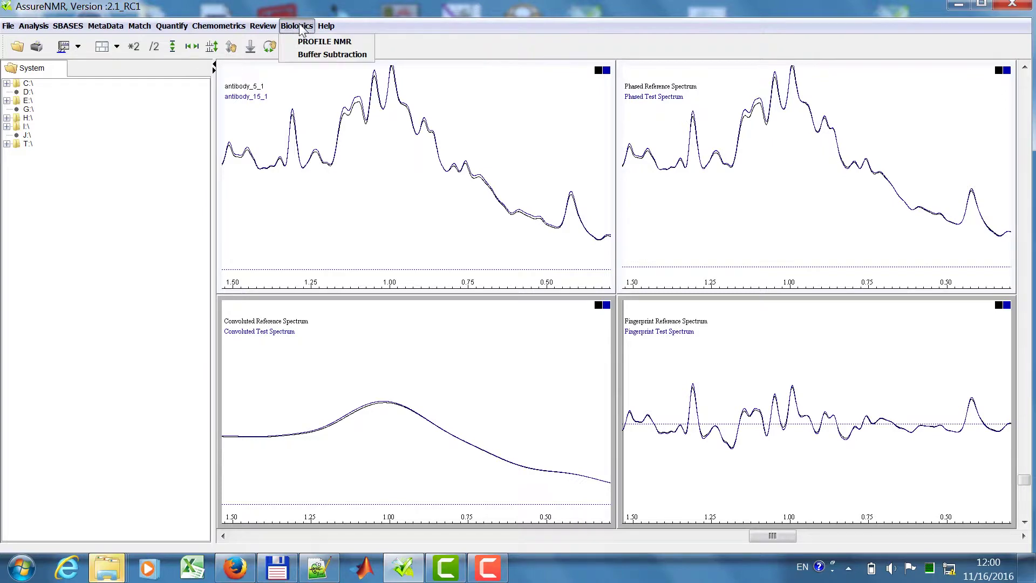
left_click(324, 42)
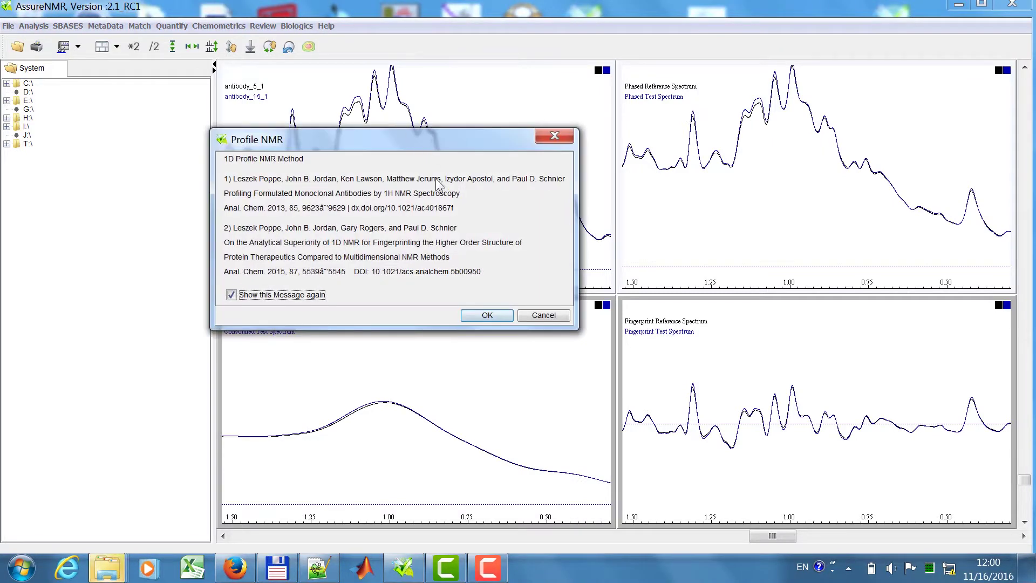
left_click(478, 315)
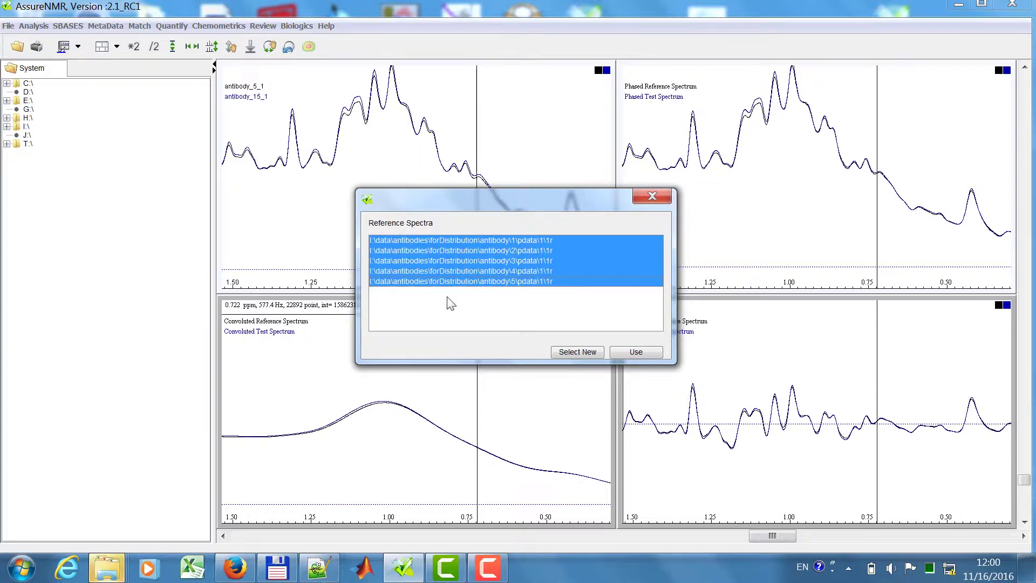
left_click(646, 352)
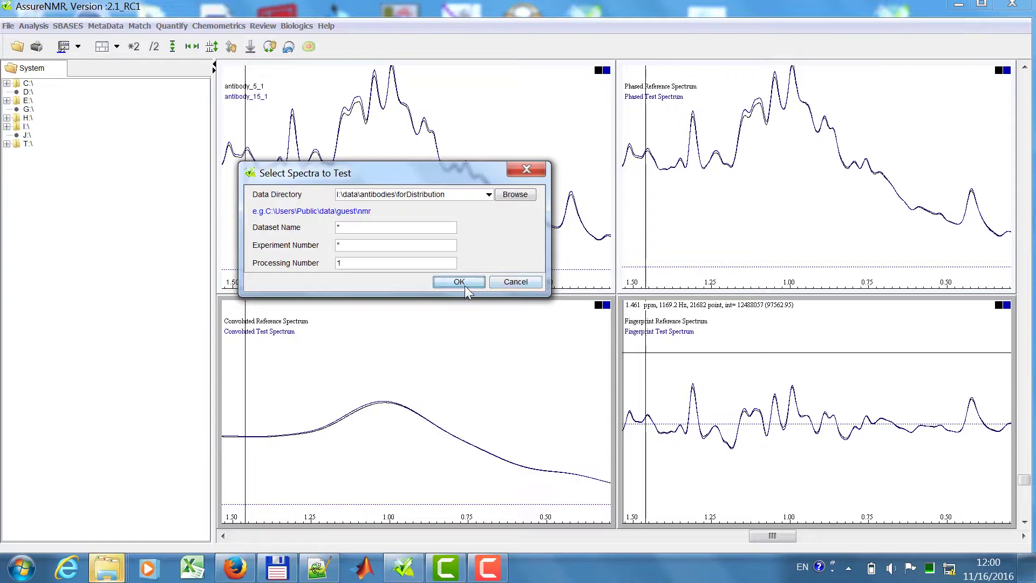
Select Pass Samples spectra 6–10 as the test spectra
left_click(464, 285)
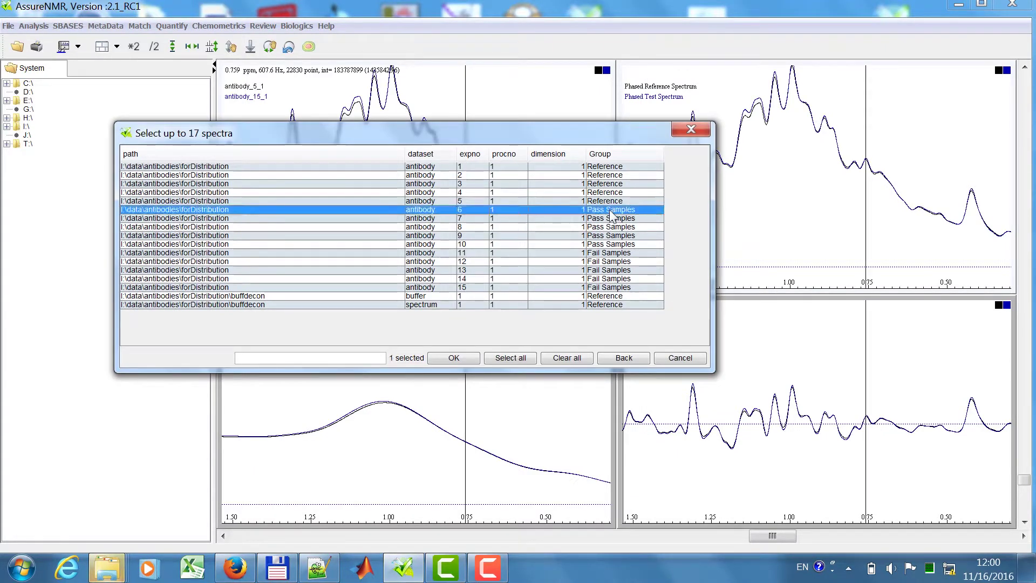
left_click(612, 211)
left_click(615, 245, "shift")
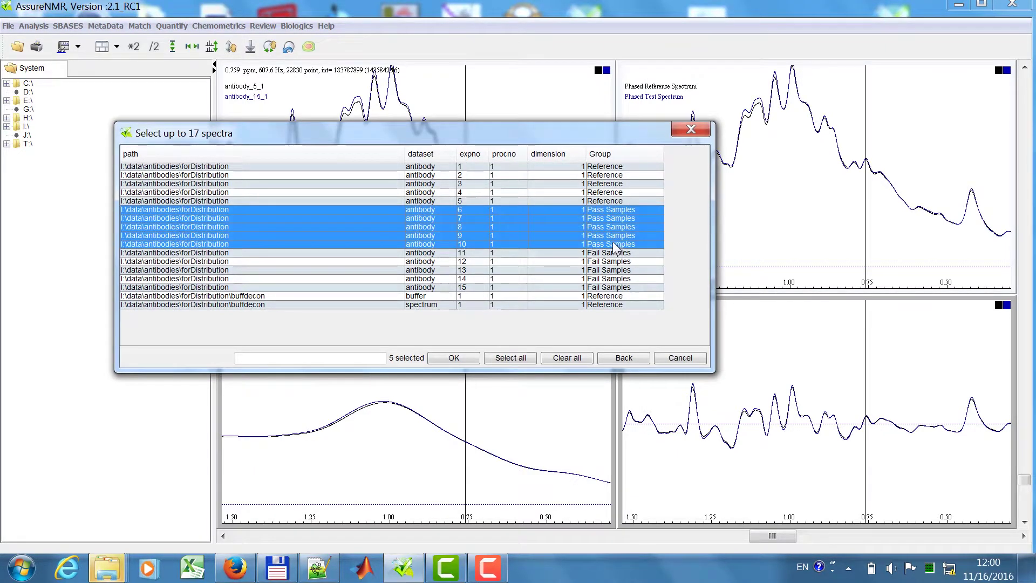
left_click(453, 358)
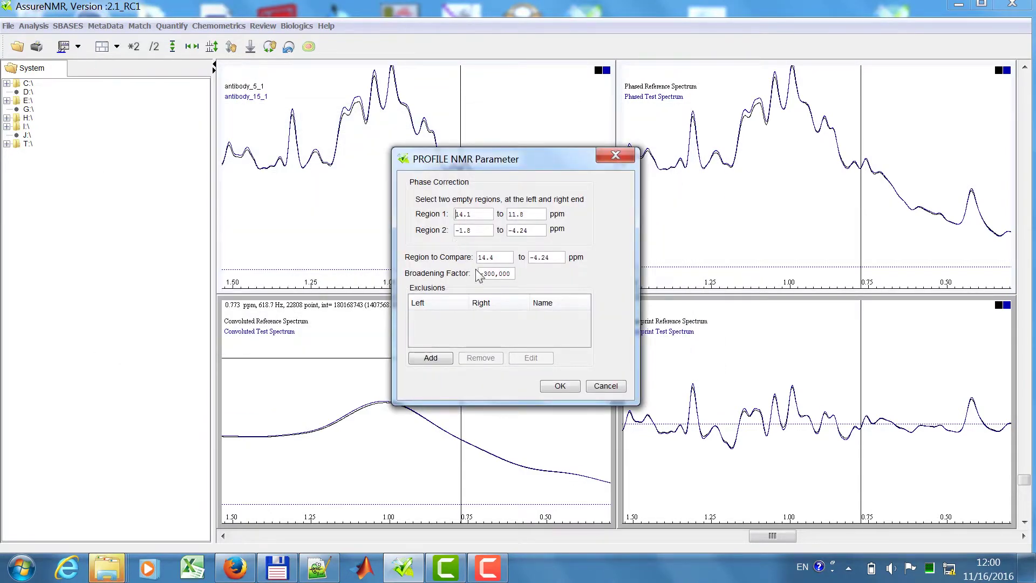
Run the Pass Samples comparison with the default parameters
left_click(554, 385)
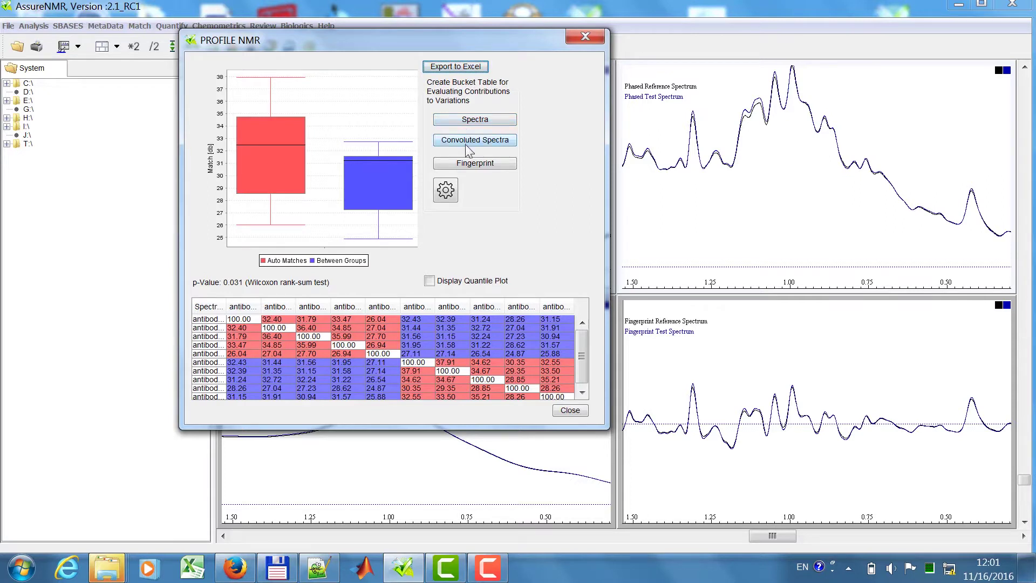
Open the Bucketing Parameter dialog and select the 0.01 ppm Bucket Size value
left_click(445, 189)
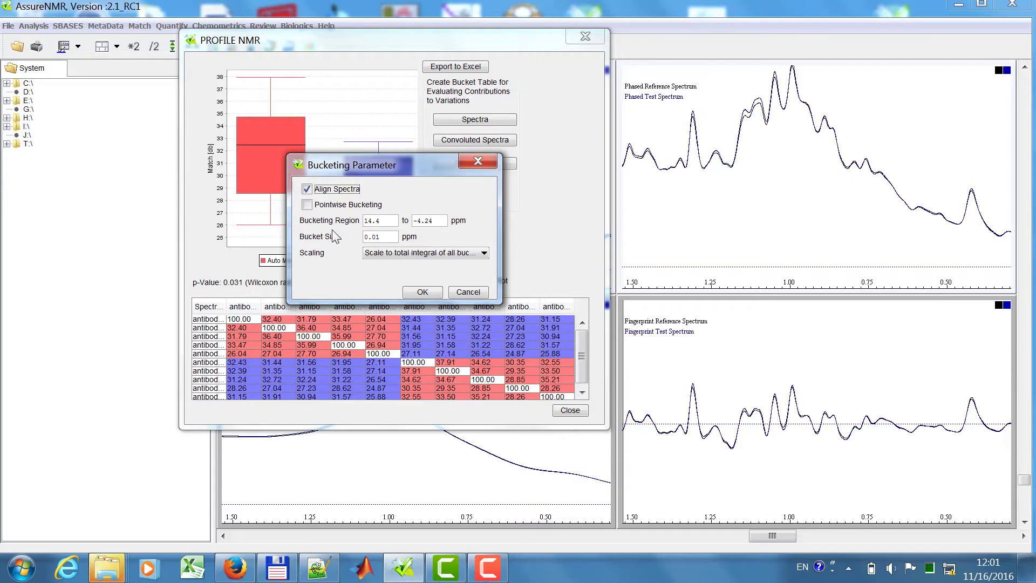
double_click(376, 237)
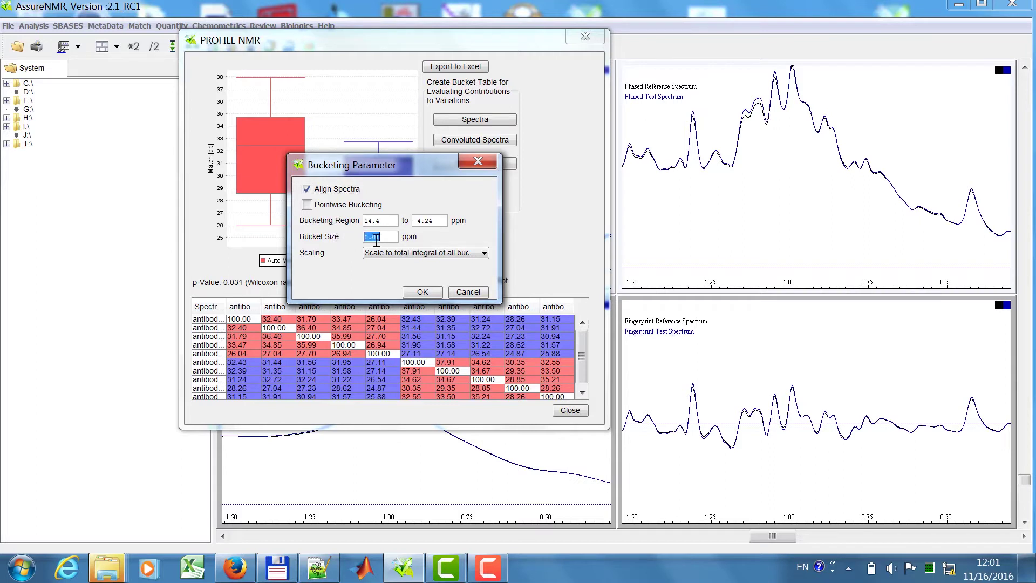